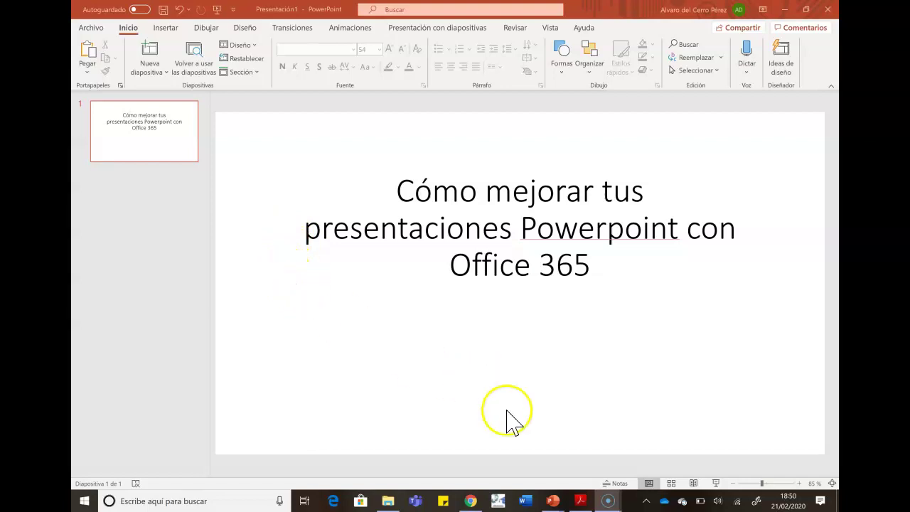
Bring the El período de entreguerras deck to the front and request design suggestions
mouse_move(553, 505)
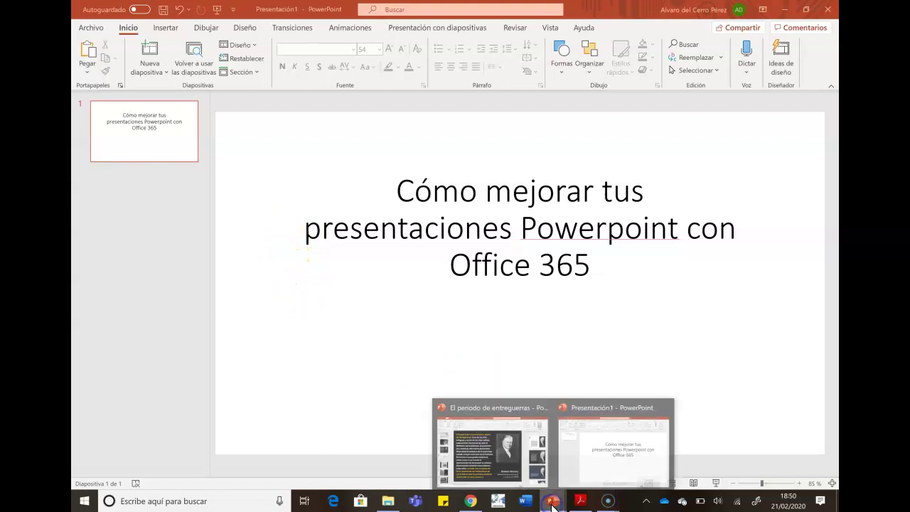
click(499, 460)
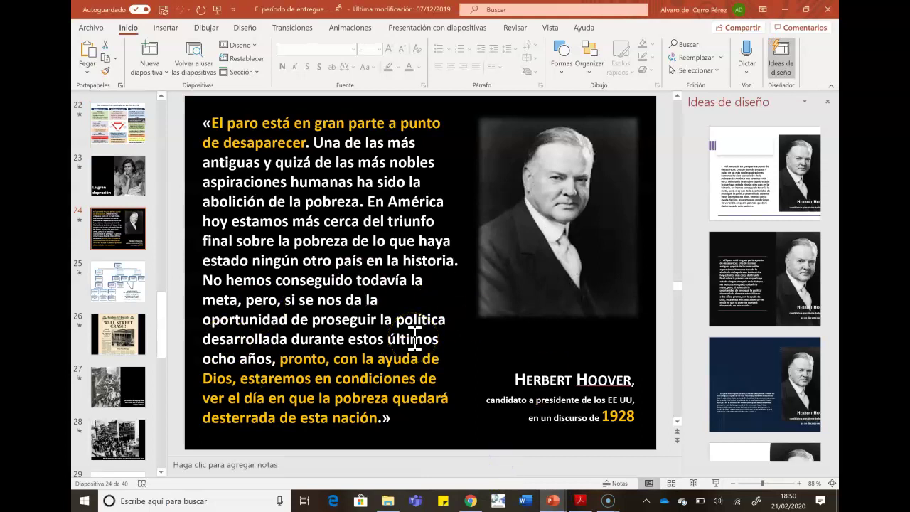
click(782, 55)
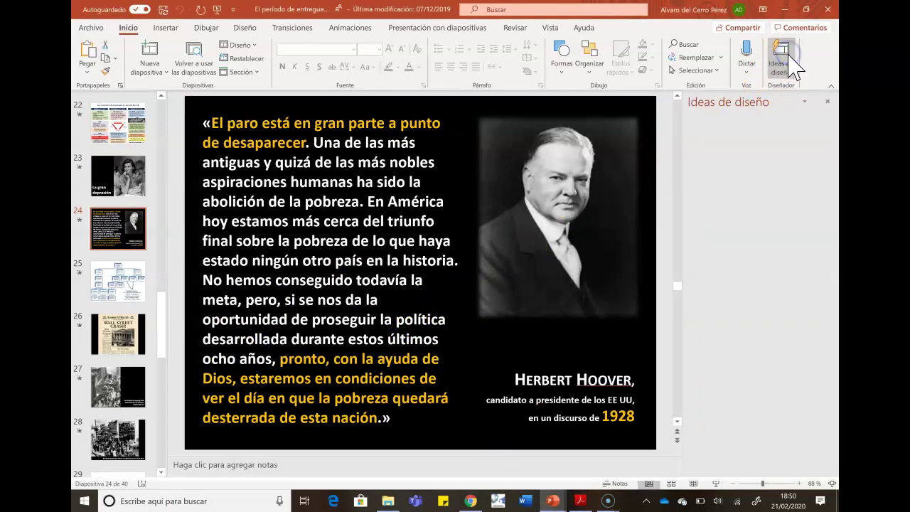
click(789, 57)
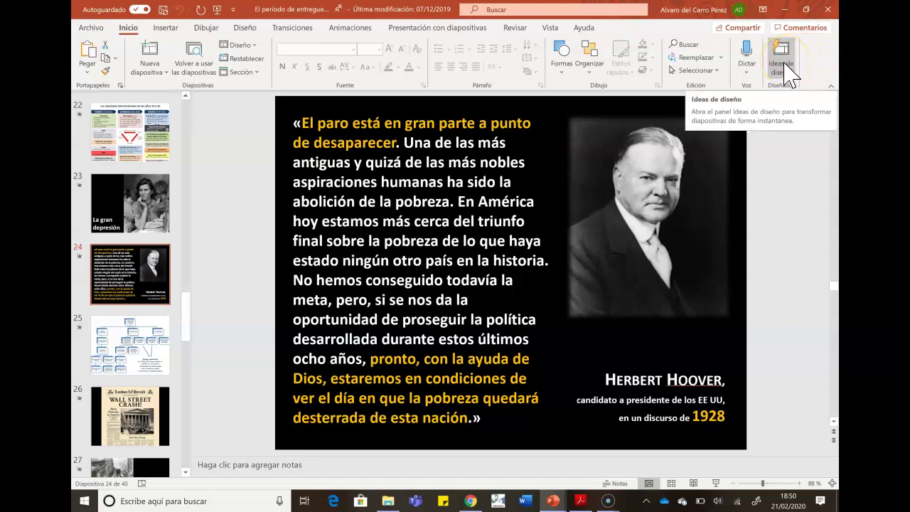
Apply the round-portrait design idea to slide 24's Hoover quote
click(785, 67)
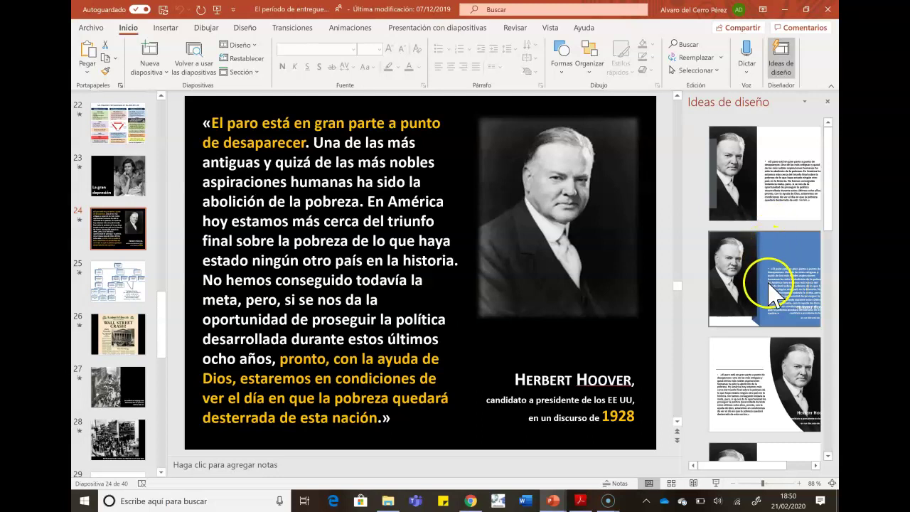
scroll(782, 288, down, 3)
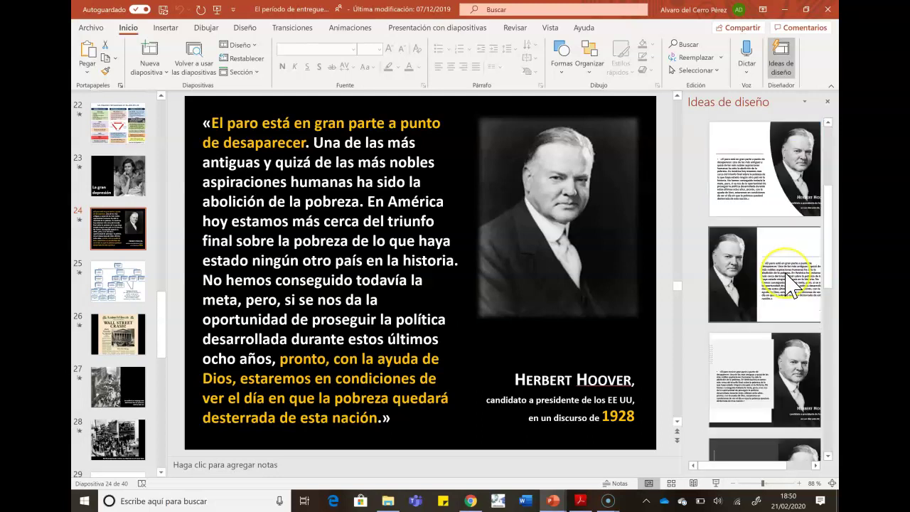
scroll(789, 285, down, 2)
scroll(789, 285, down, 1)
scroll(790, 285, down, 2)
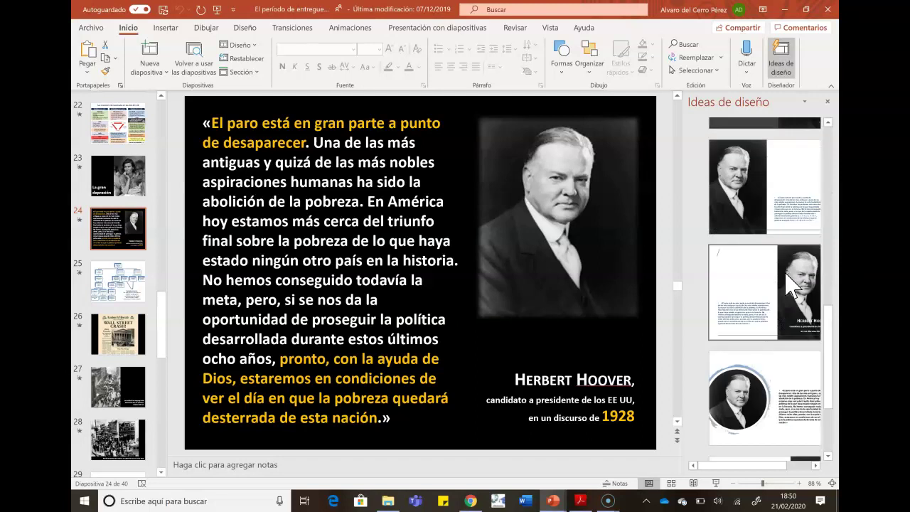
scroll(791, 285, down, 1)
scroll(791, 286, down, 1)
click(772, 307)
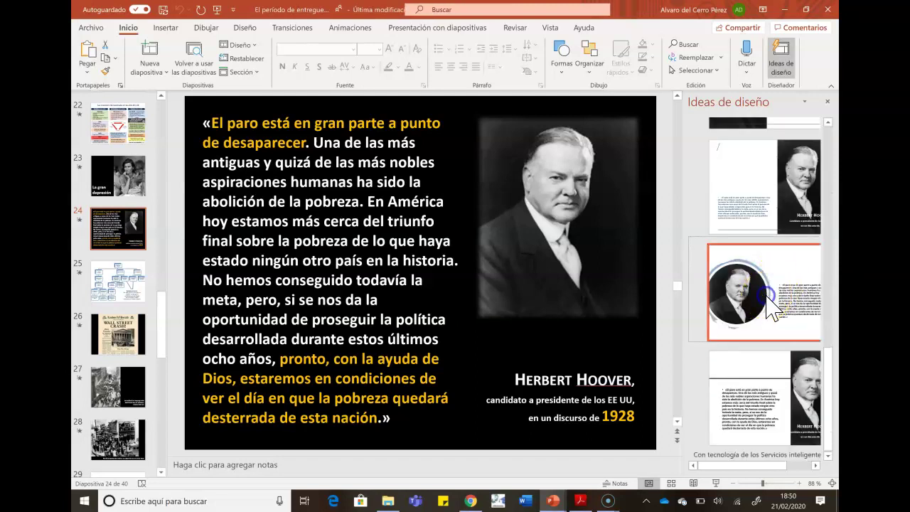
click(732, 290)
Switch slide 24 to the design with the quote left and Hoover's curved-frame photo right
click(732, 291)
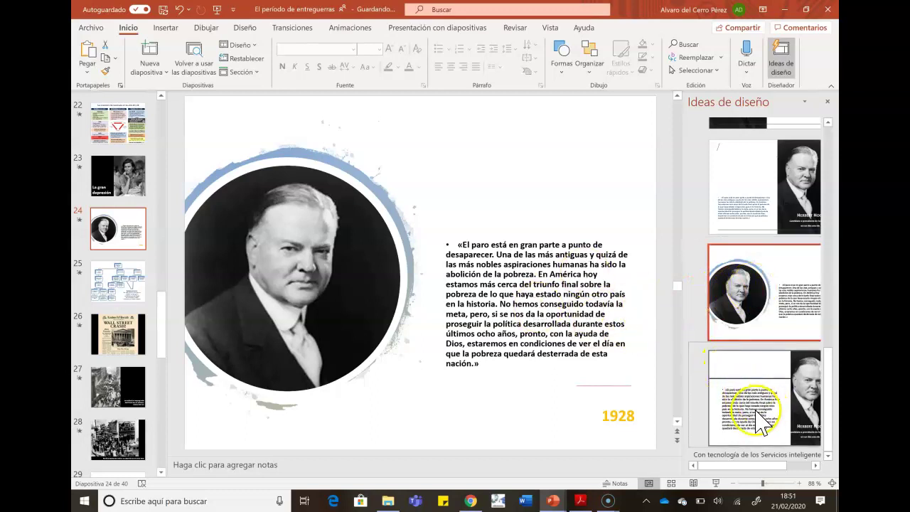
scroll(764, 411, down, 2)
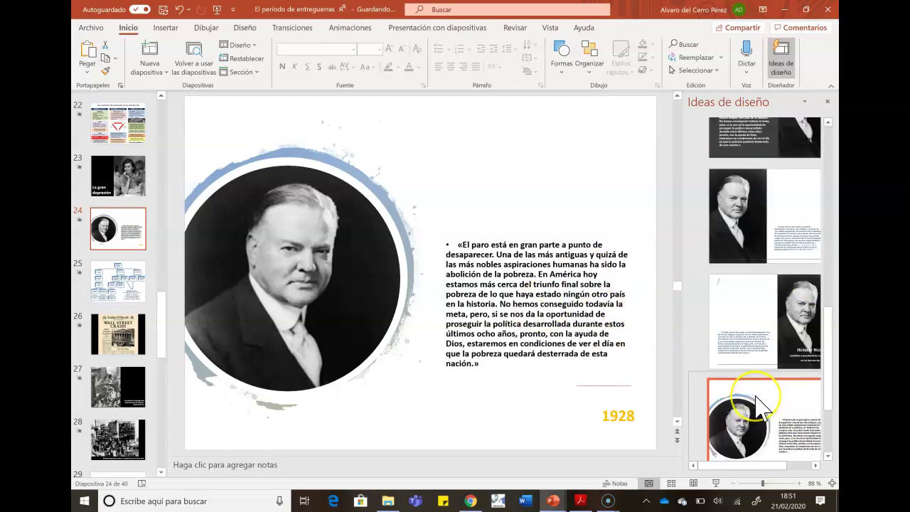
scroll(764, 411, down, 3)
scroll(762, 409, down, 2)
scroll(759, 406, down, 2)
scroll(761, 406, up, 2)
scroll(756, 387, up, 2)
scroll(744, 377, up, 2)
scroll(740, 407, up, 2)
scroll(740, 406, down, 2)
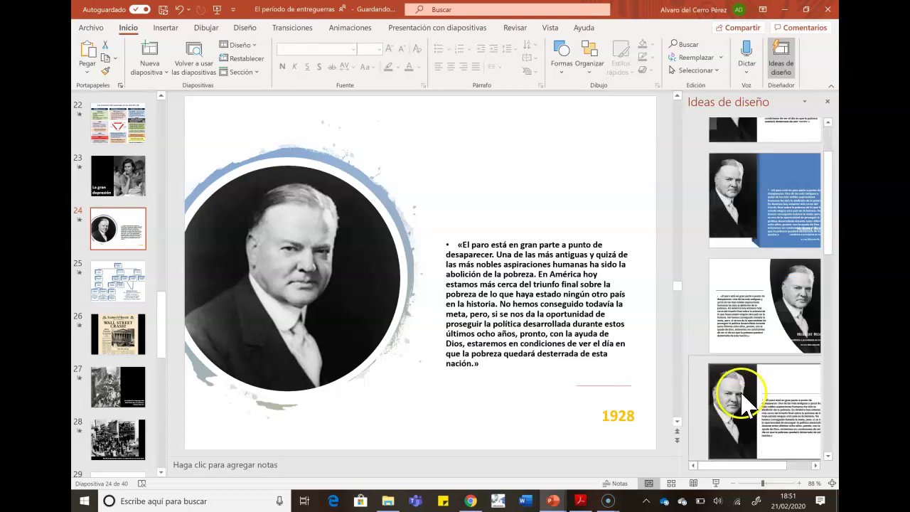
click(766, 334)
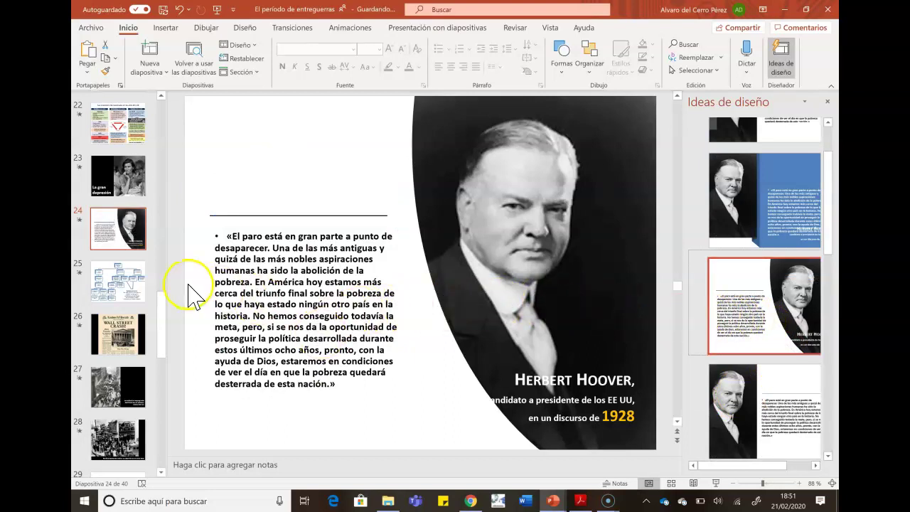
Go to slide 26, the Wall Street Crash page, and apply the grey-arc design
click(134, 302)
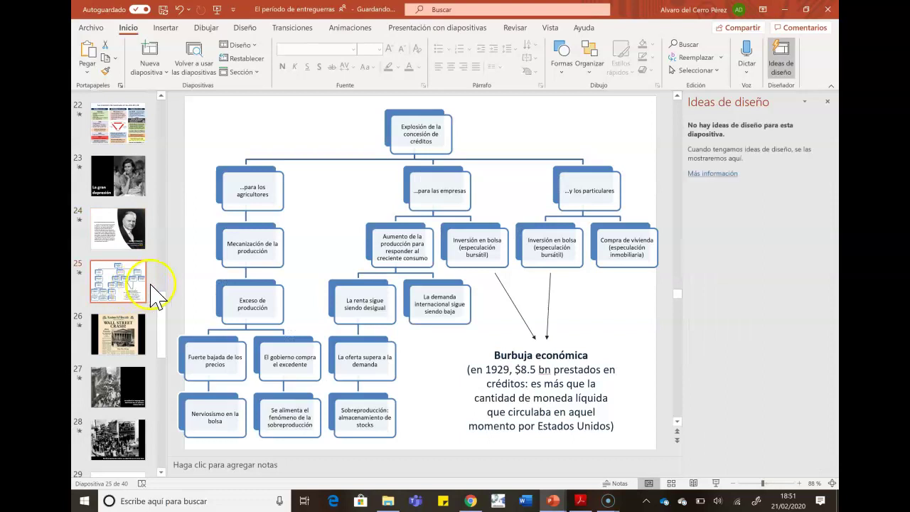
click(125, 345)
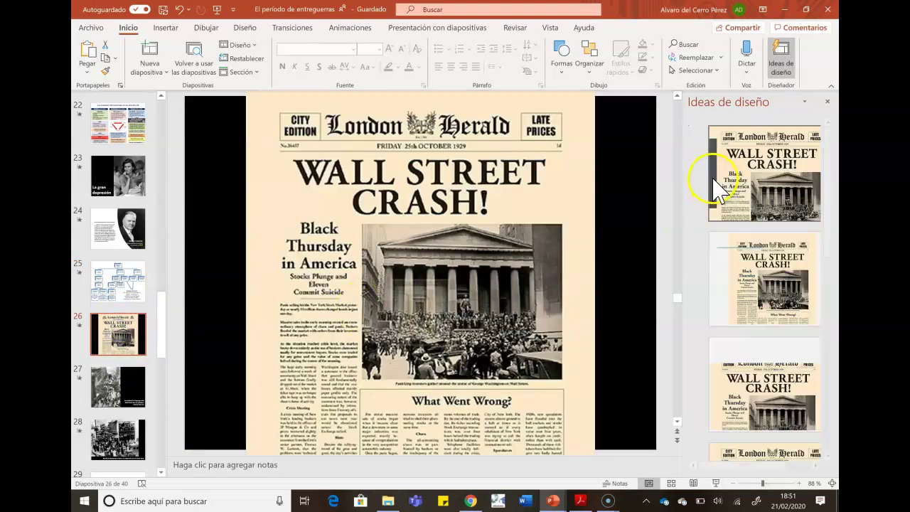
scroll(782, 271, down, 3)
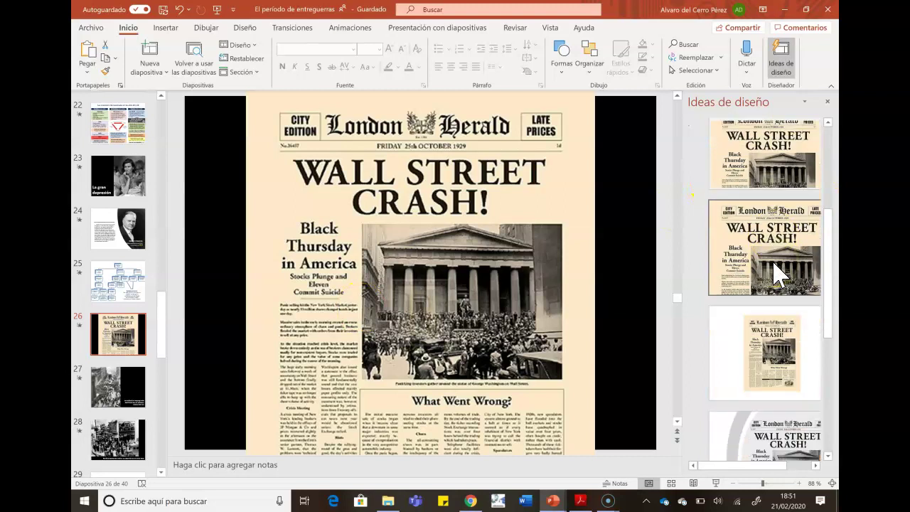
scroll(779, 274, down, 2)
scroll(779, 273, down, 1)
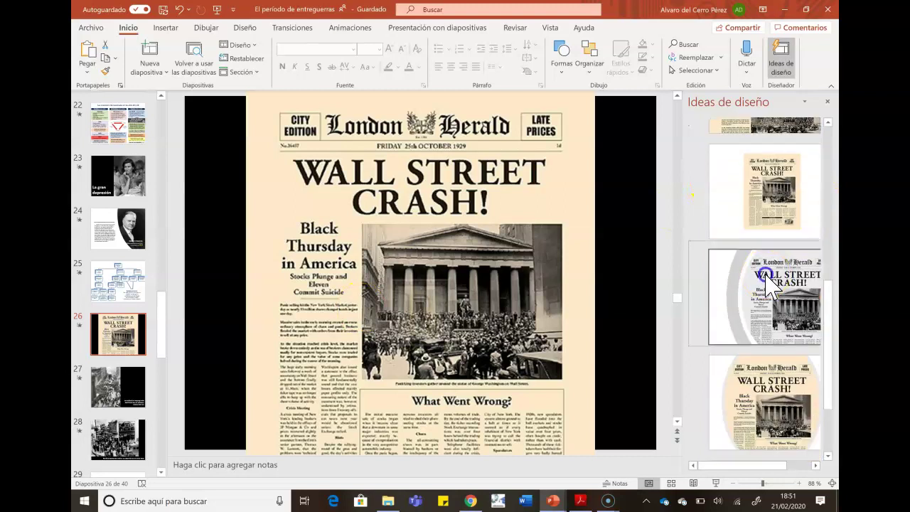
click(770, 283)
Switch slide 26 to the oval parchment design, then move to slide 27
scroll(797, 409, down, 2)
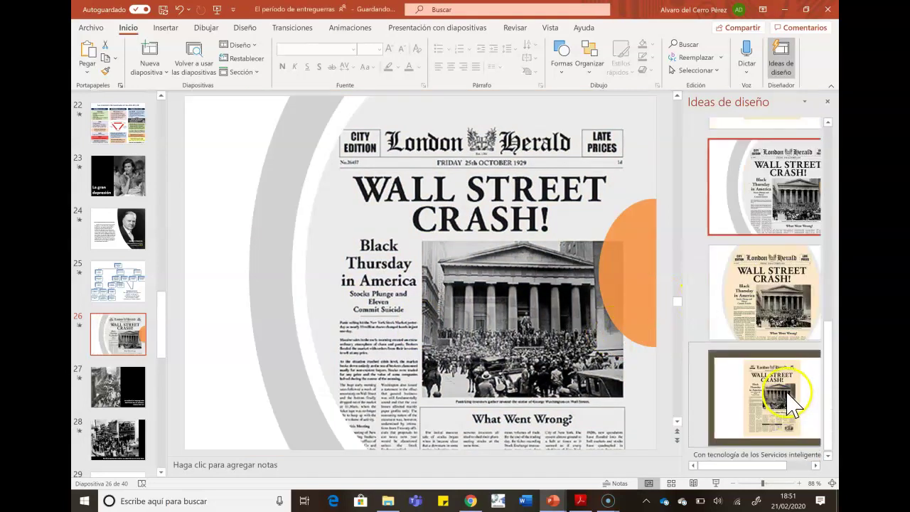
click(779, 318)
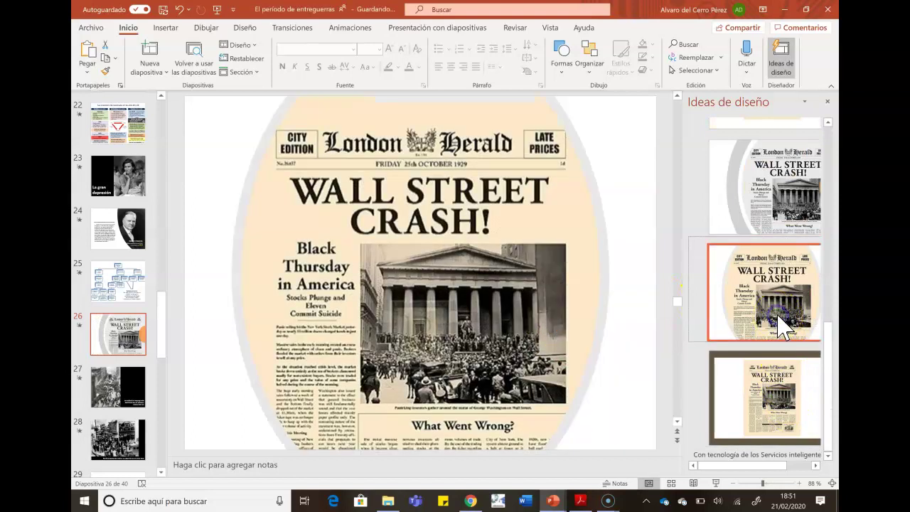
click(132, 390)
scroll(125, 356, down, 2)
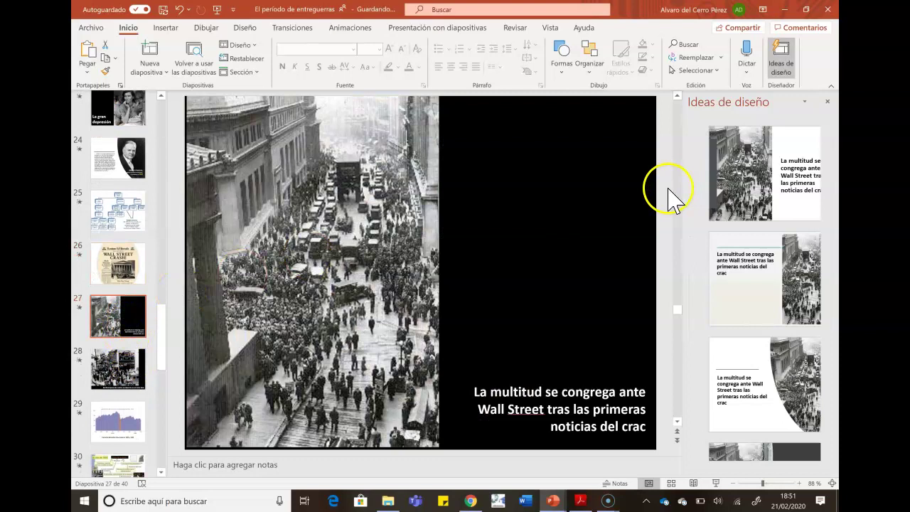
Give slide 27 the design with a large crowd caption beside the curved Wall Street photo
click(801, 191)
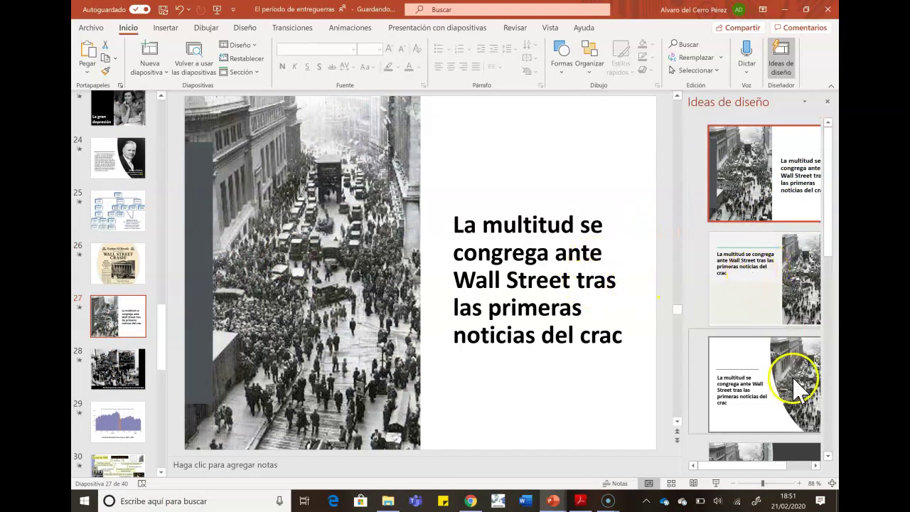
click(748, 375)
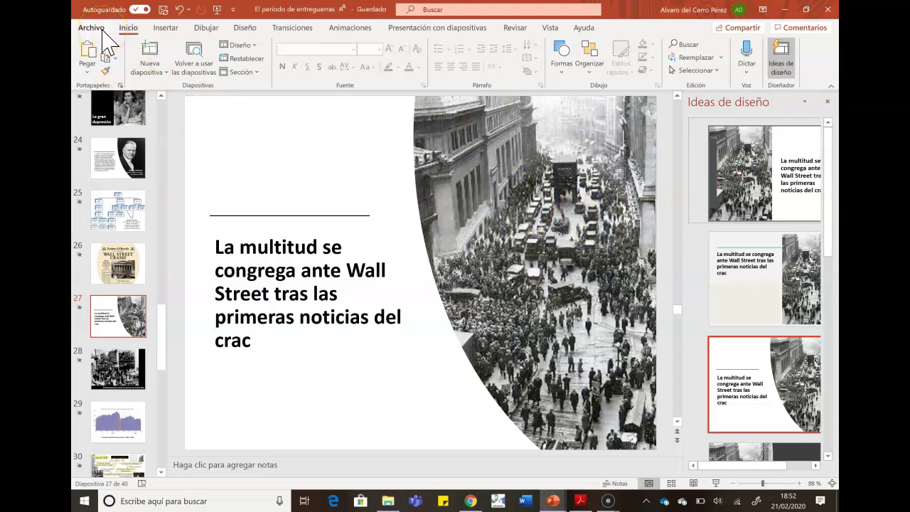
Open the New page from Archivo and browse the template gallery
click(99, 30)
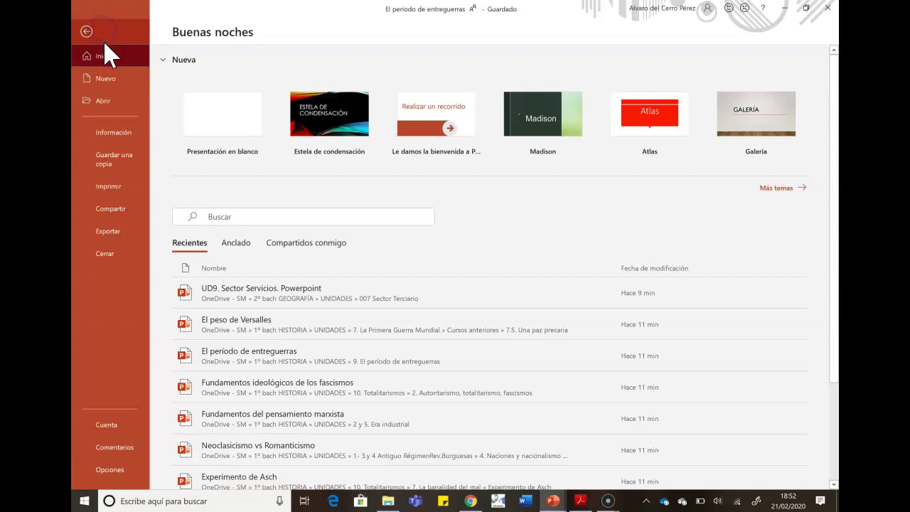
click(107, 80)
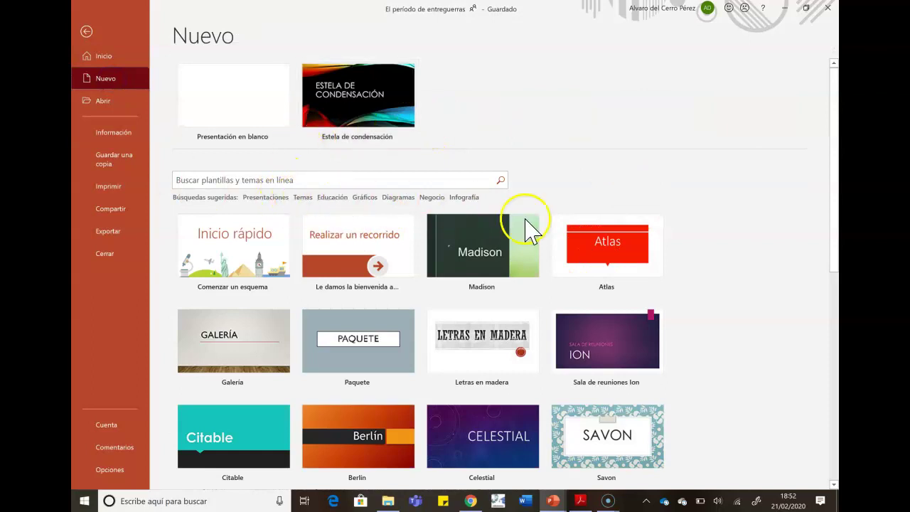
scroll(539, 315, down, 2)
scroll(540, 313, down, 3)
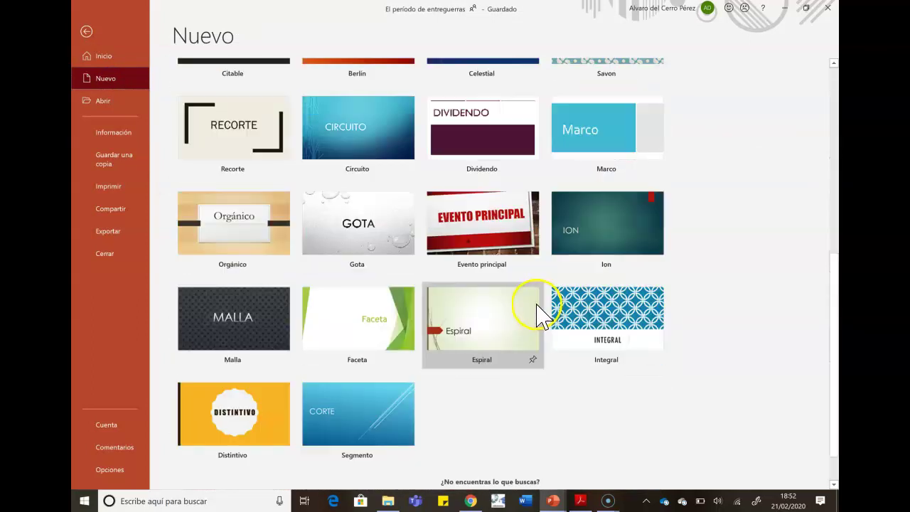
scroll(535, 311, up, 2)
scroll(532, 308, up, 2)
scroll(519, 305, up, 1)
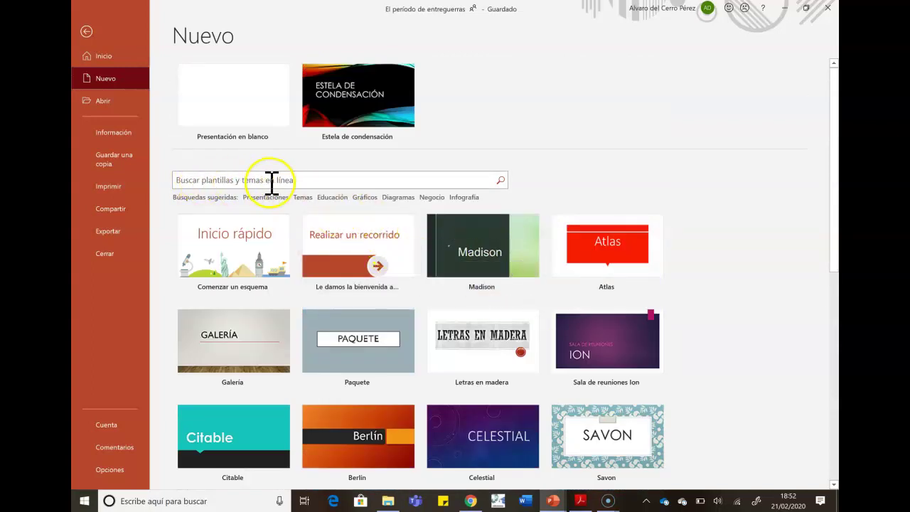
click(310, 198)
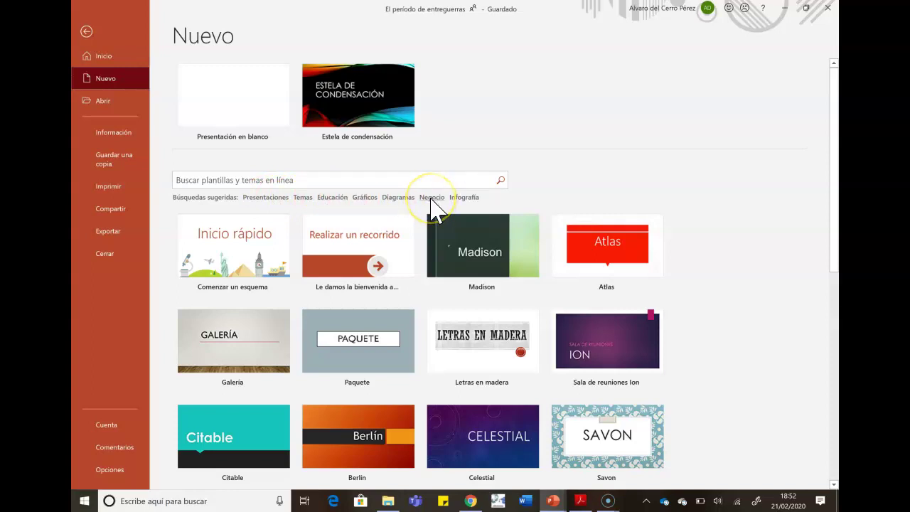
Search online templates for Educación and scroll through the results
click(340, 199)
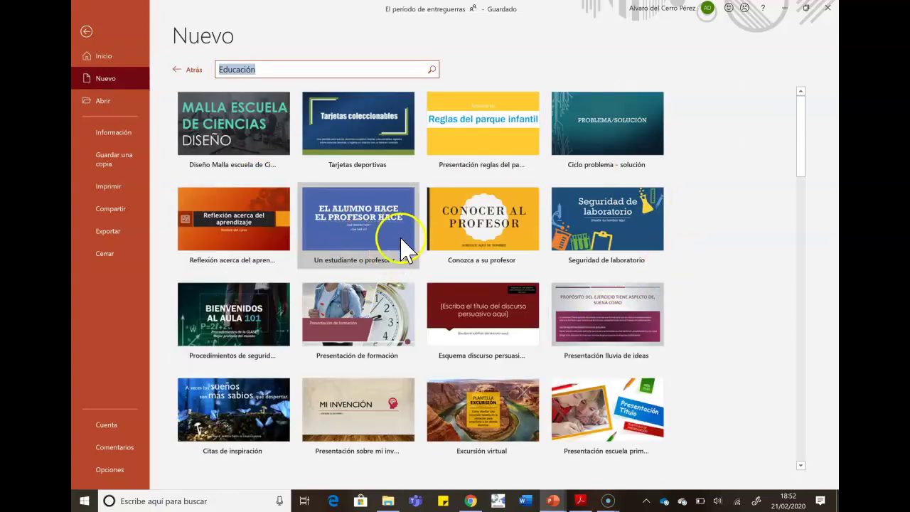
scroll(405, 263, down, 2)
scroll(405, 267, down, 2)
scroll(405, 266, down, 1)
scroll(405, 267, down, 1)
scroll(406, 269, down, 2)
scroll(407, 269, down, 4)
scroll(407, 269, down, 2)
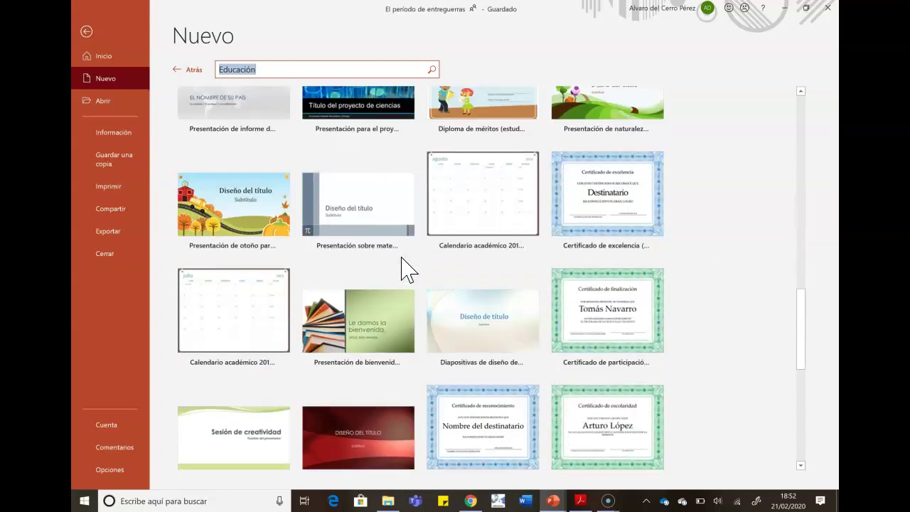
scroll(589, 426, down, 2)
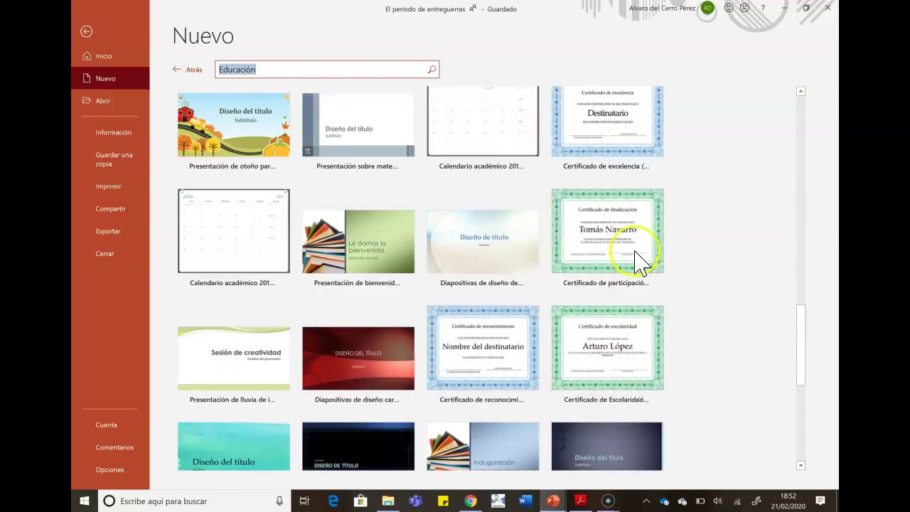
scroll(625, 259, down, 1)
scroll(562, 262, down, 2)
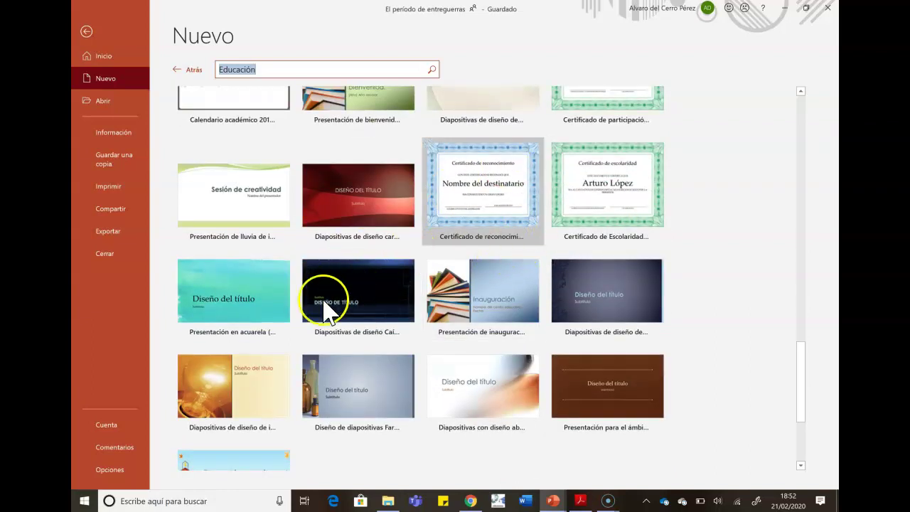
scroll(299, 320, down, 1)
scroll(320, 313, down, 1)
scroll(381, 324, down, 1)
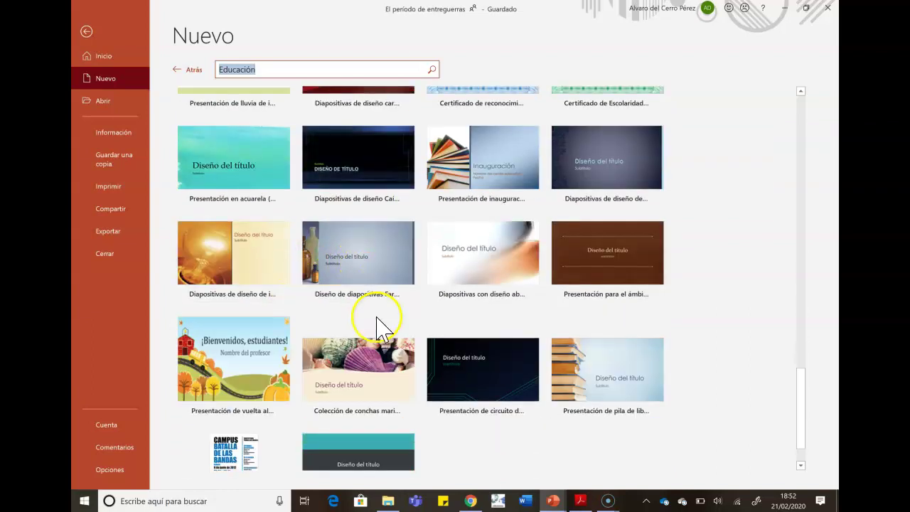
scroll(370, 335, down, 1)
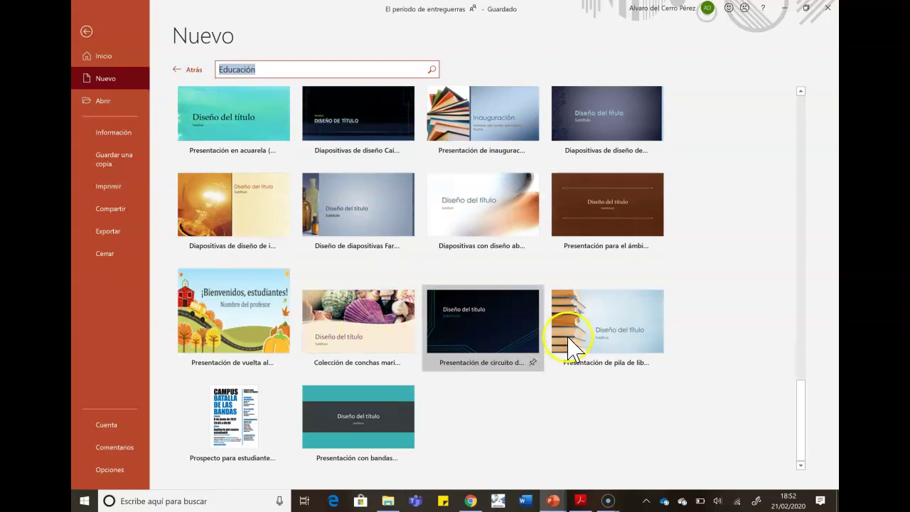
Create a new presentation from the Presentación de pila de libros azul template
click(627, 338)
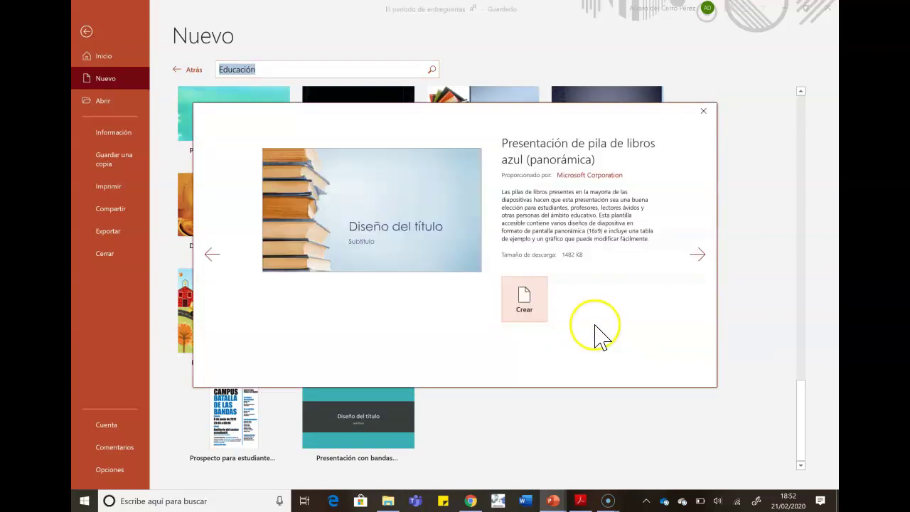
click(535, 304)
click(595, 279)
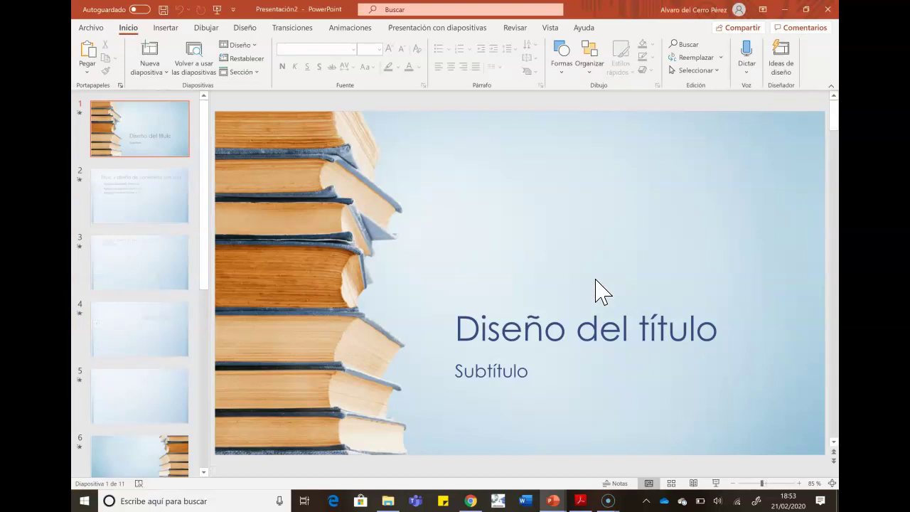
Review Presentación2's 11 book-stack sample slides, from title slide to SmartArt layouts
scroll(147, 203, down, 3)
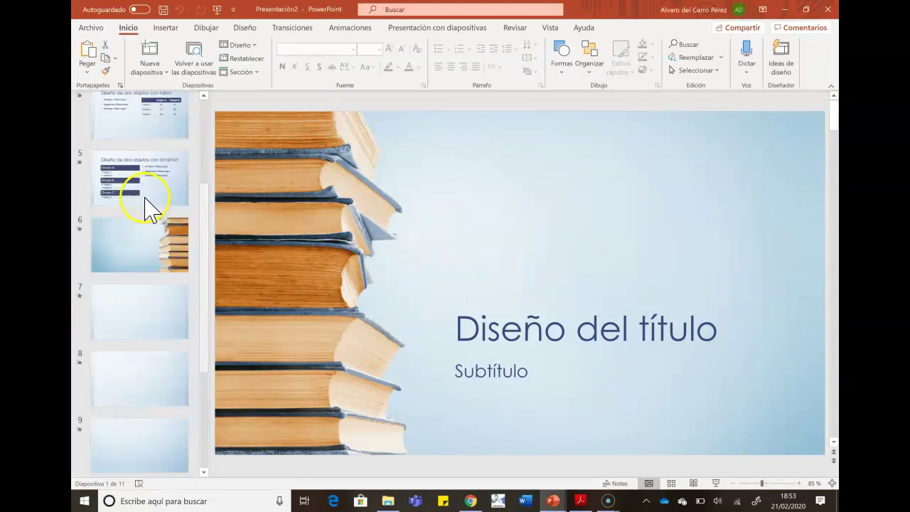
scroll(156, 249, down, 2)
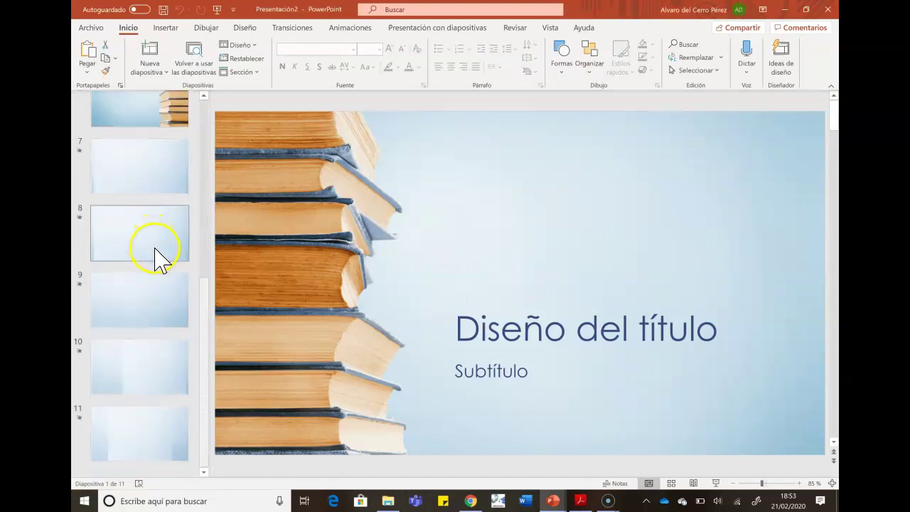
scroll(163, 295, up, 3)
scroll(163, 293, up, 3)
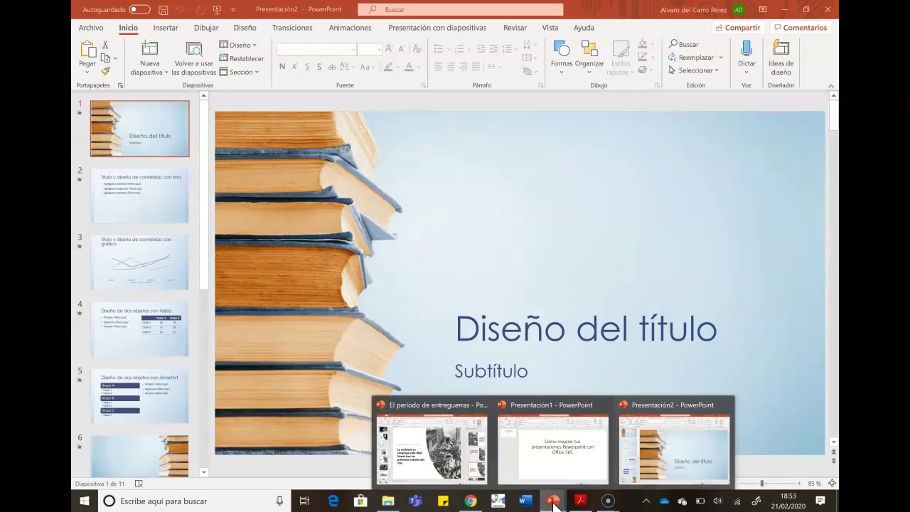
Select and copy Crash slides 27, 28, 29 and 31 from the history deck, then return to Presentación2
click(459, 455)
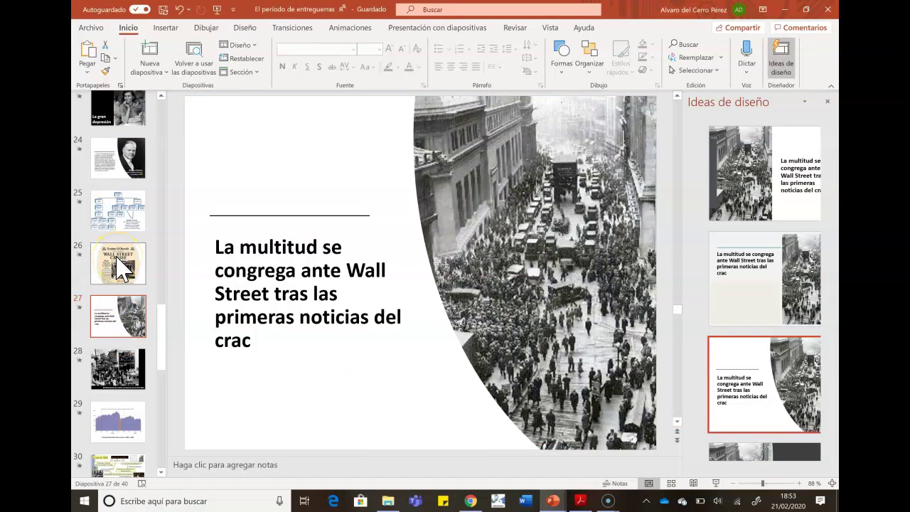
scroll(121, 269, down, 3)
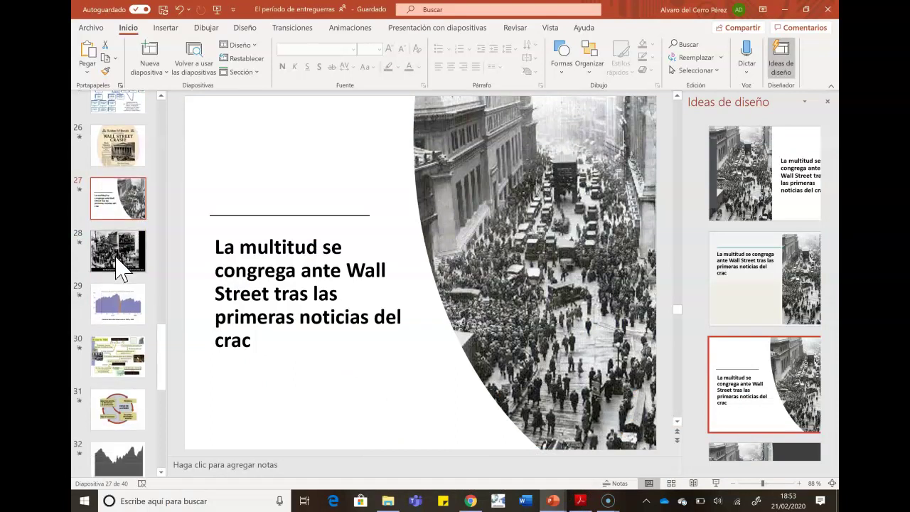
click(119, 265)
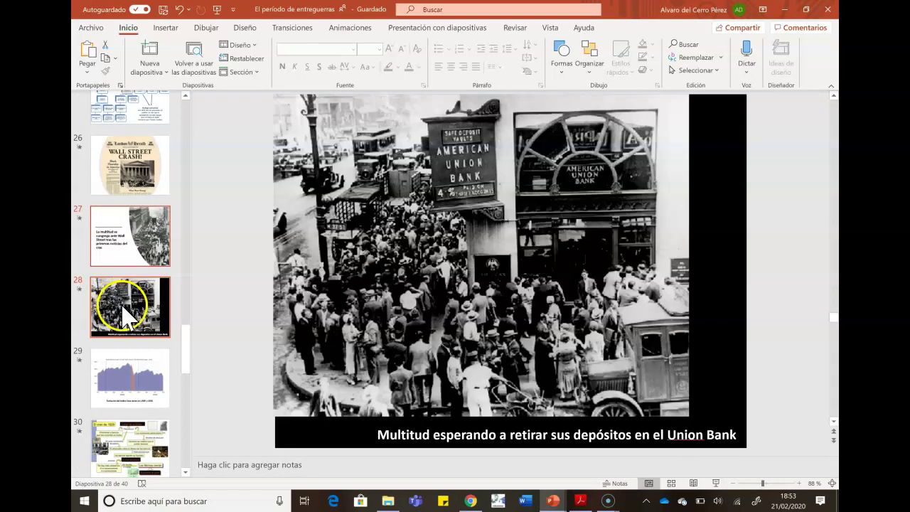
click(133, 380)
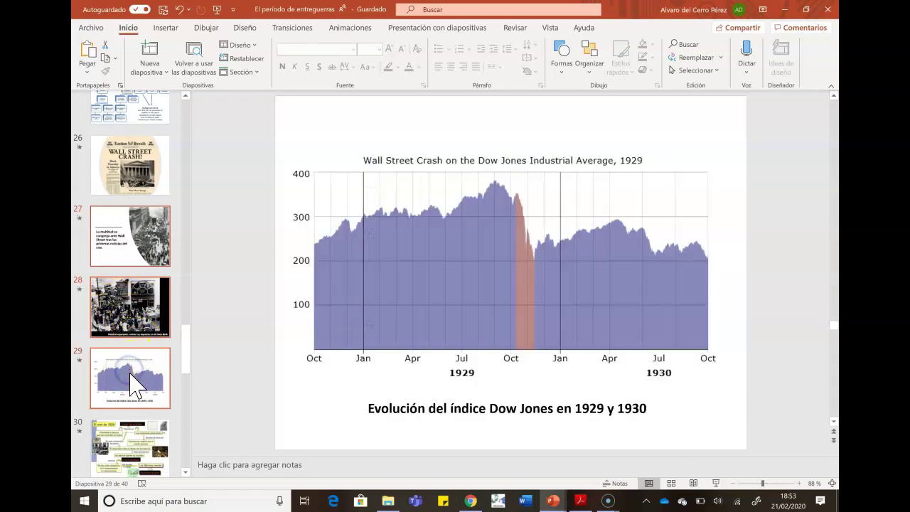
click(143, 329)
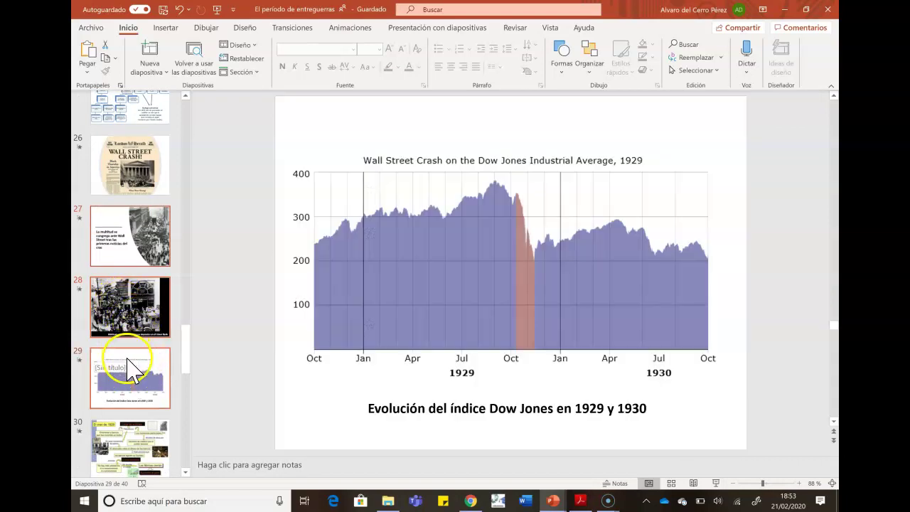
scroll(128, 356, down, 3)
click(131, 336)
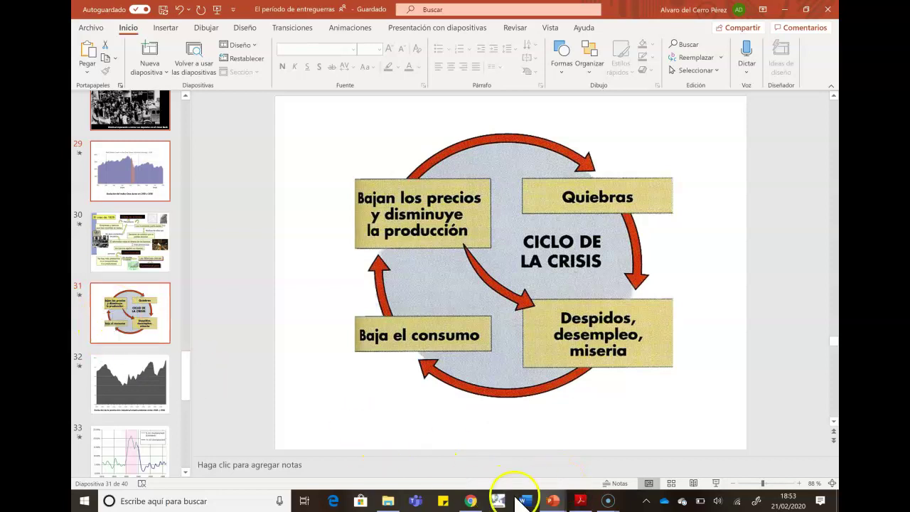
mouse_move(557, 505)
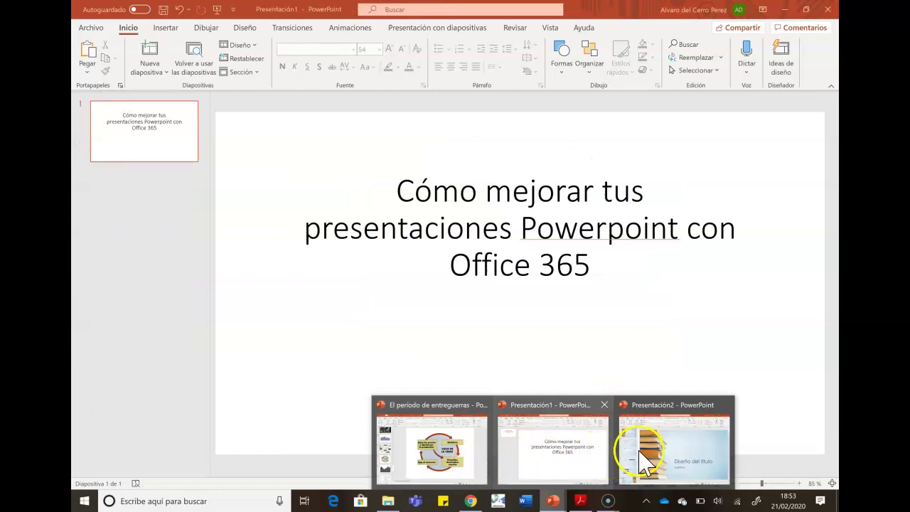
click(625, 451)
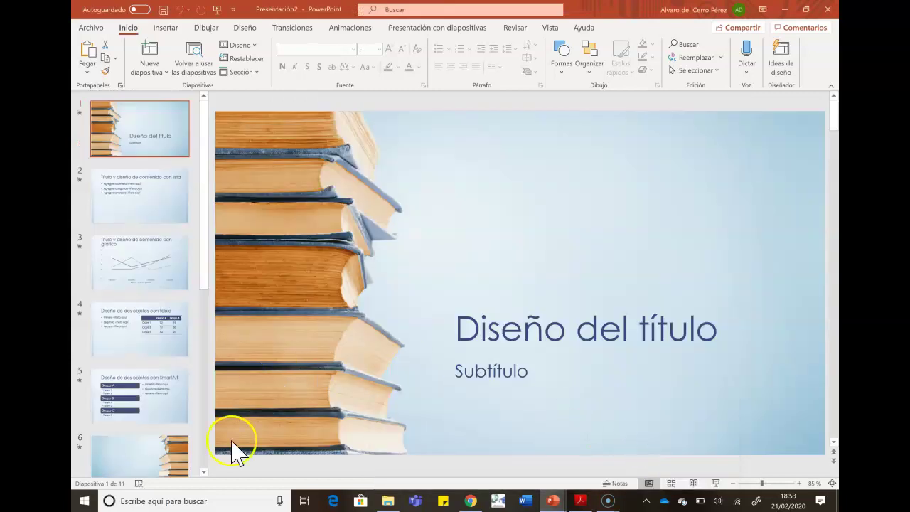
Paste the four Crash slides after slide 5 using the destination theme (Usar tema de destino)
right_click(156, 430)
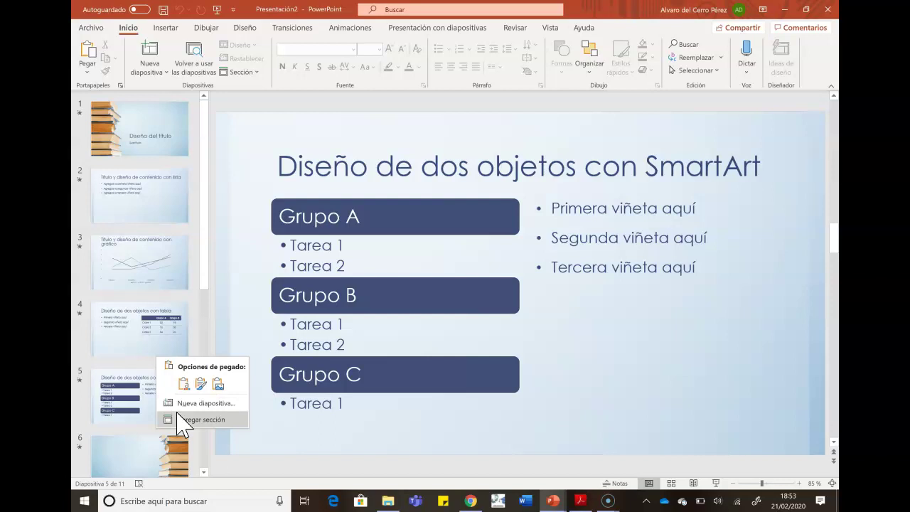
click(215, 385)
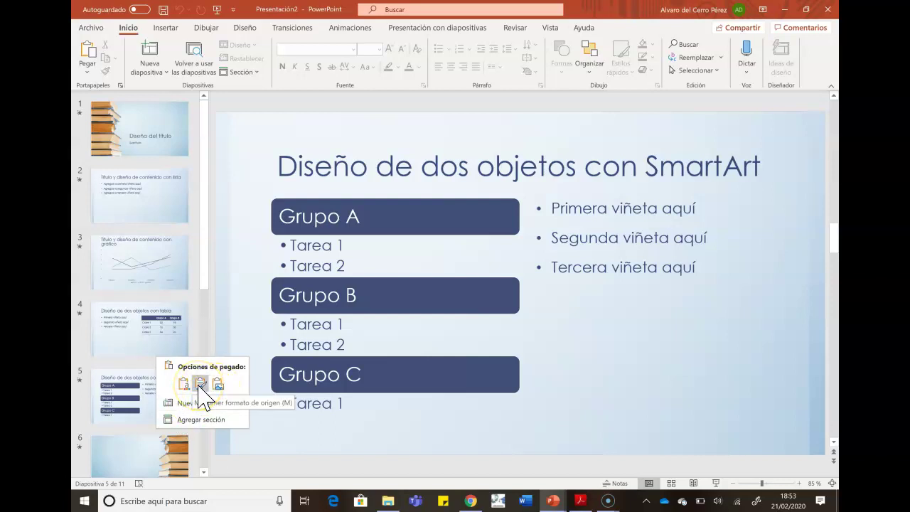
click(190, 385)
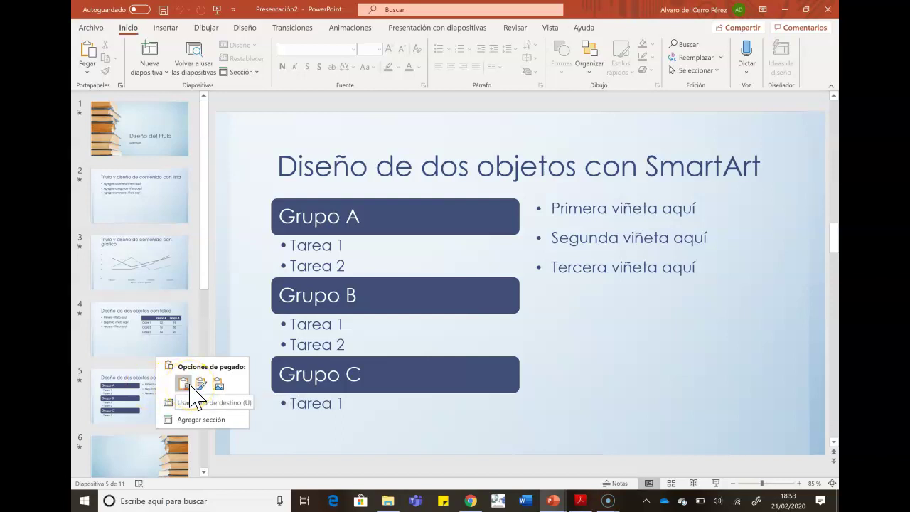
click(200, 385)
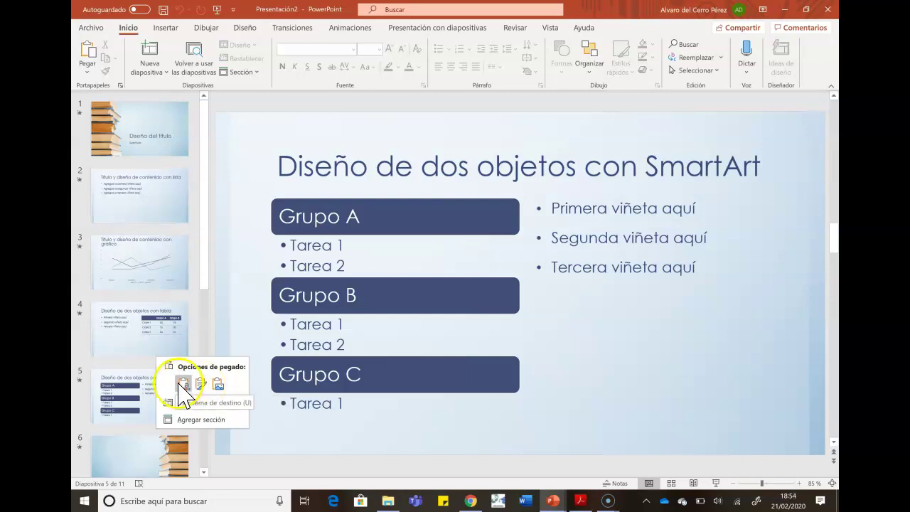
click(184, 384)
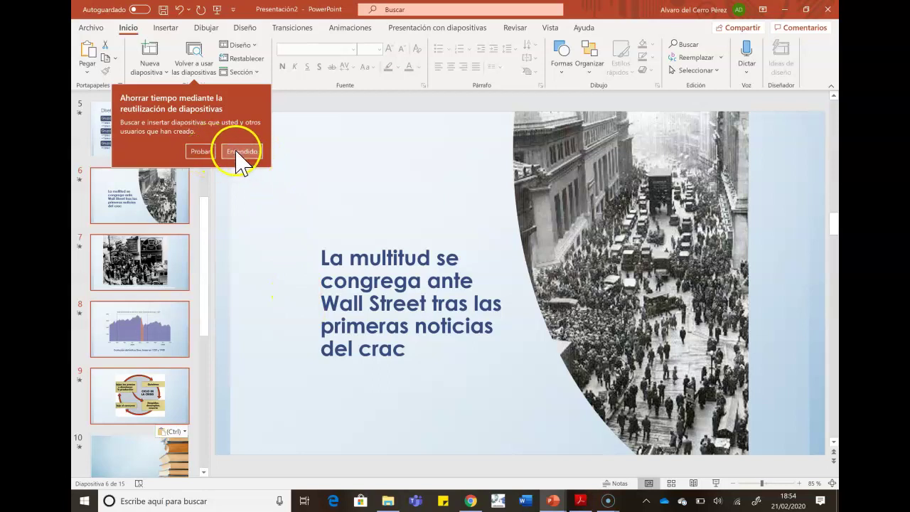
Dismiss the slide-reuse tip and review the pasted Wall Street crowd, Union Bank and Dow Jones slides
click(240, 152)
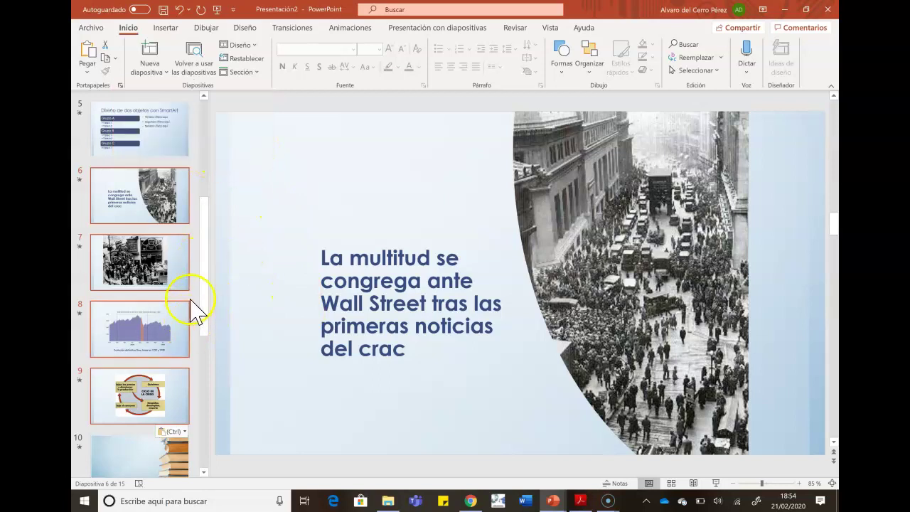
drag(207, 274, 208, 231)
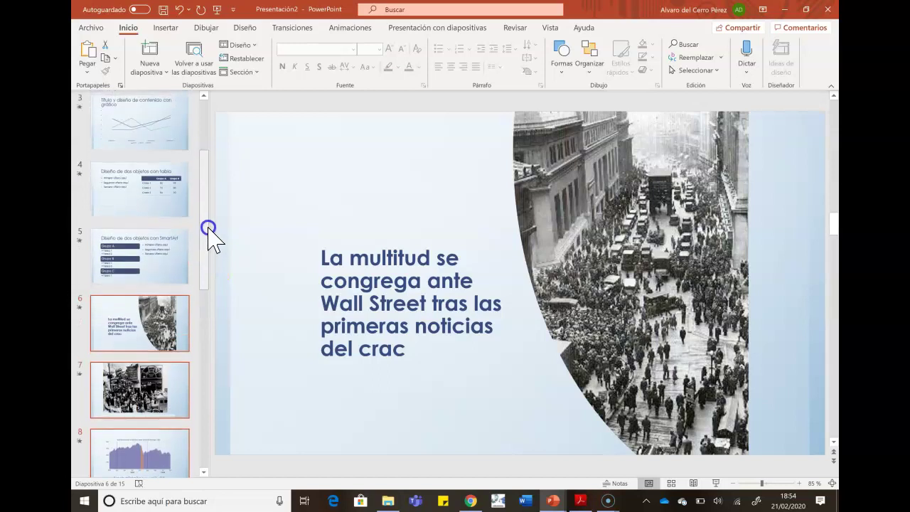
click(157, 320)
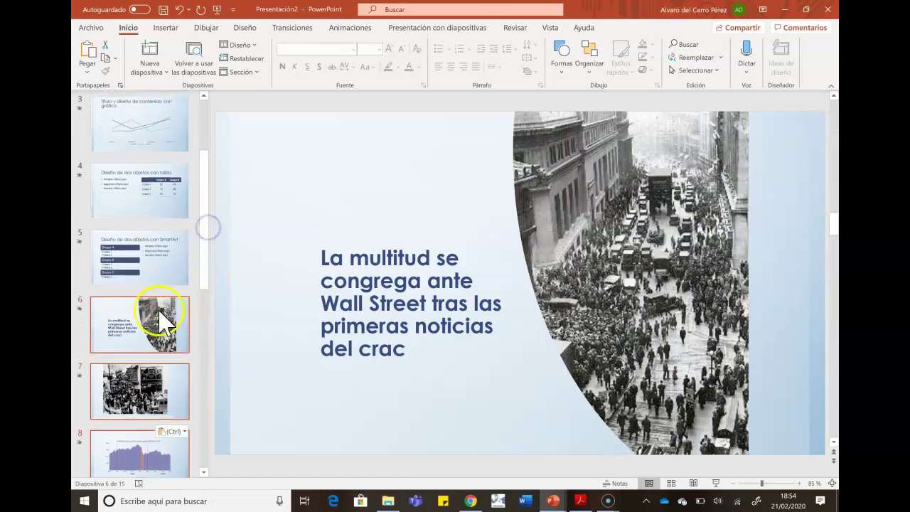
click(158, 396)
scroll(334, 325, down, 3)
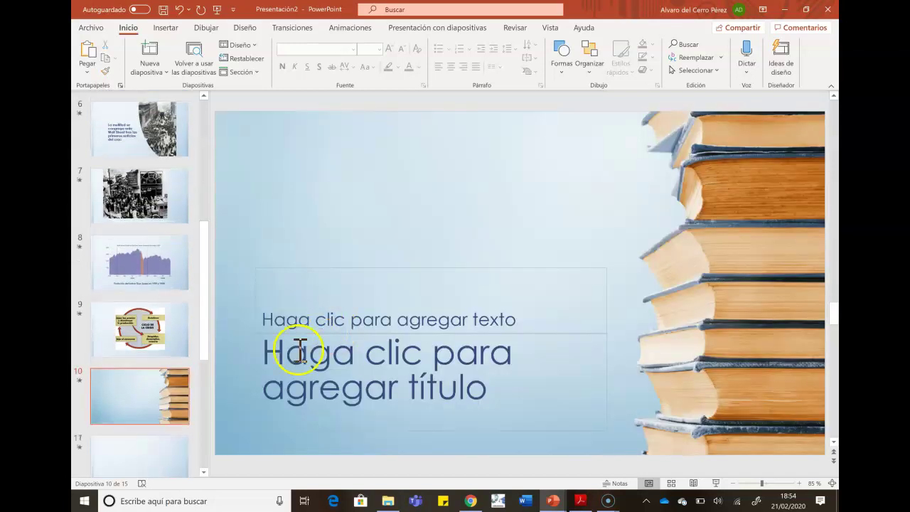
click(158, 262)
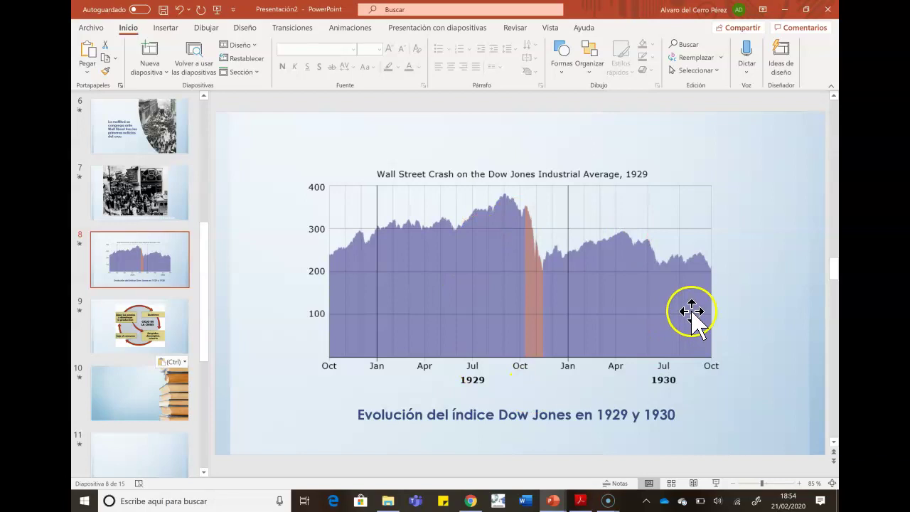
Return to slide 6, the Wall Street crowd slide, and start editing its title
key(Up)
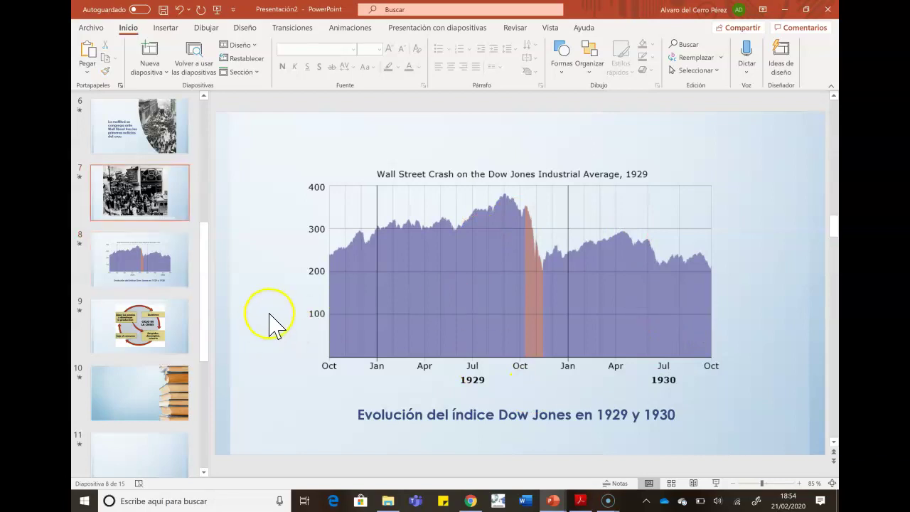
key(Up)
key(Up)
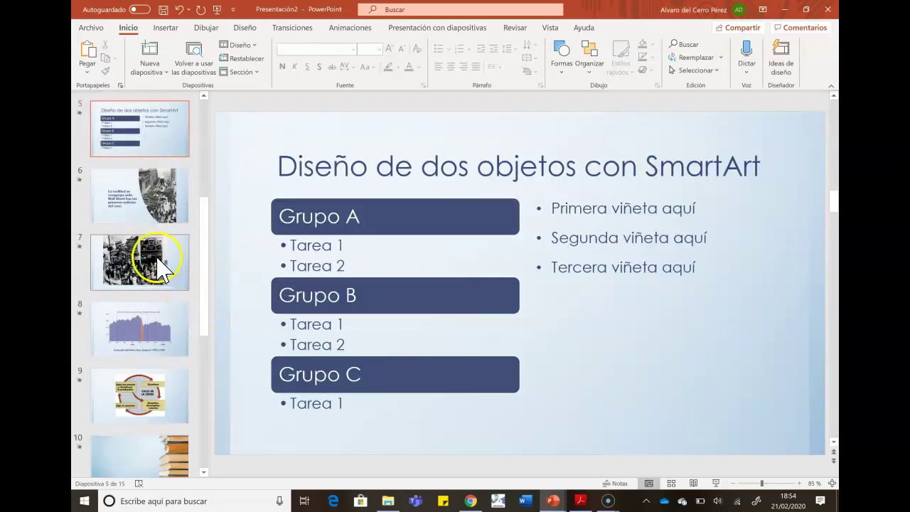
click(160, 256)
click(155, 210)
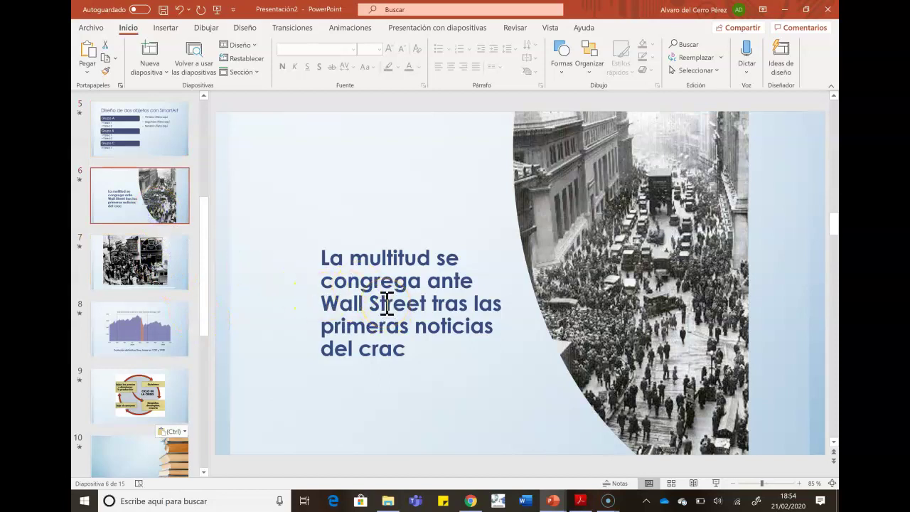
click(480, 323)
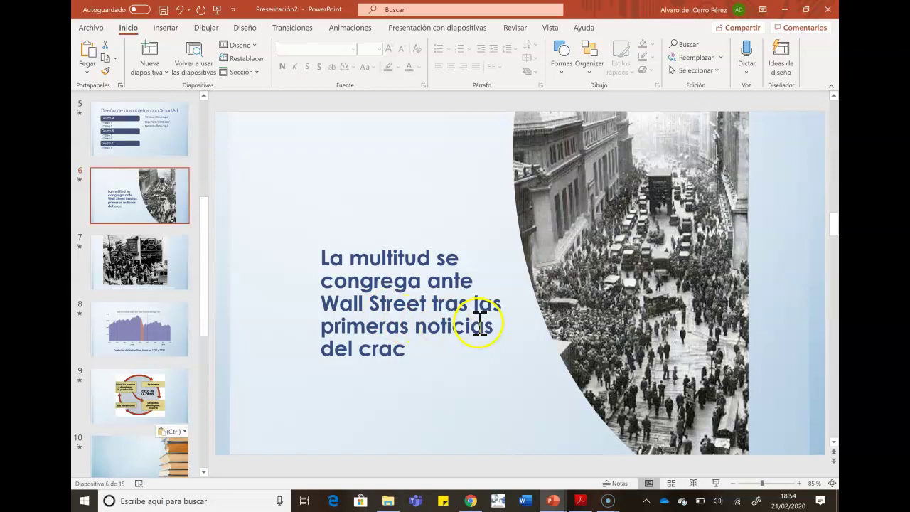